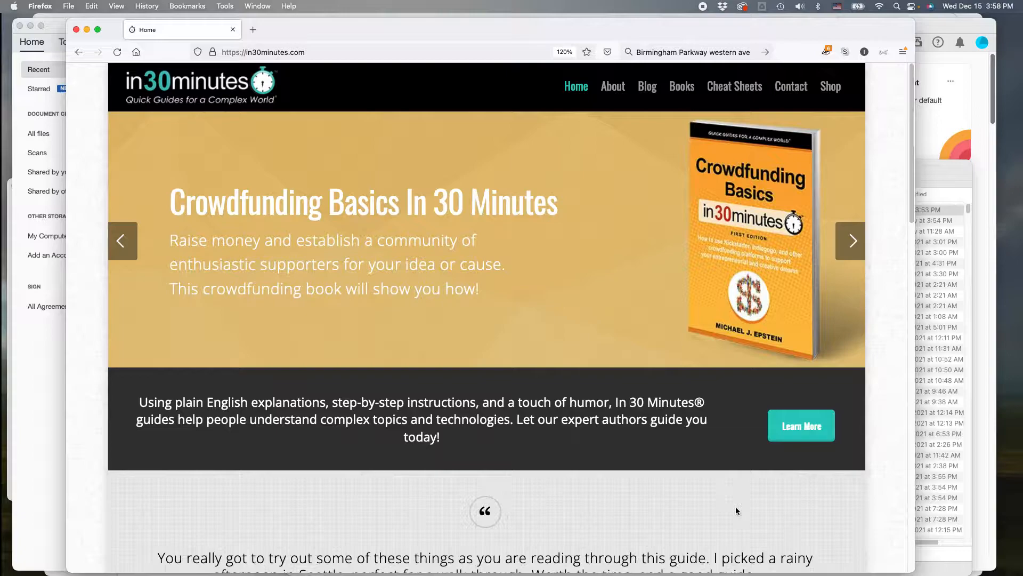
Switch to Preview and enlarge the window showing the watermarked Excel Basics book cover.
{"action": "key", "text": "super+Tab"}
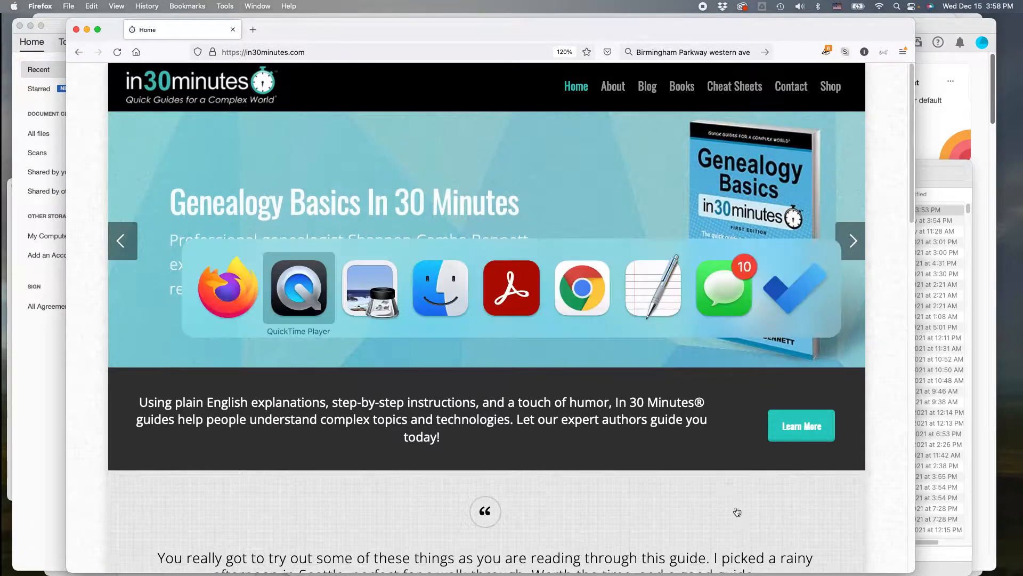
{"action": "key", "text": "super+Tab"}
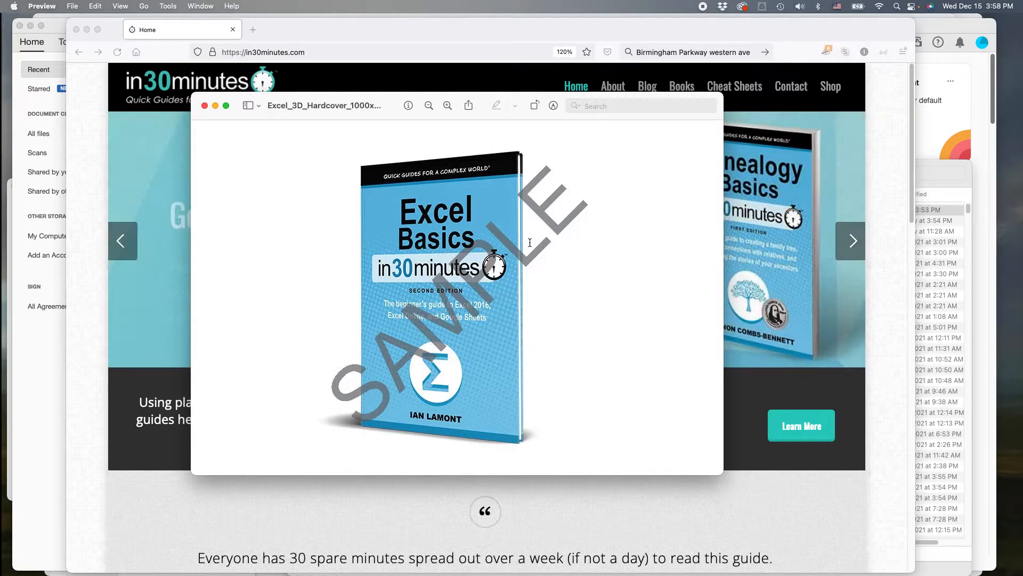
{"action": "left_click_drag", "start_coordinate": [722, 474], "coordinate": [868, 558]}
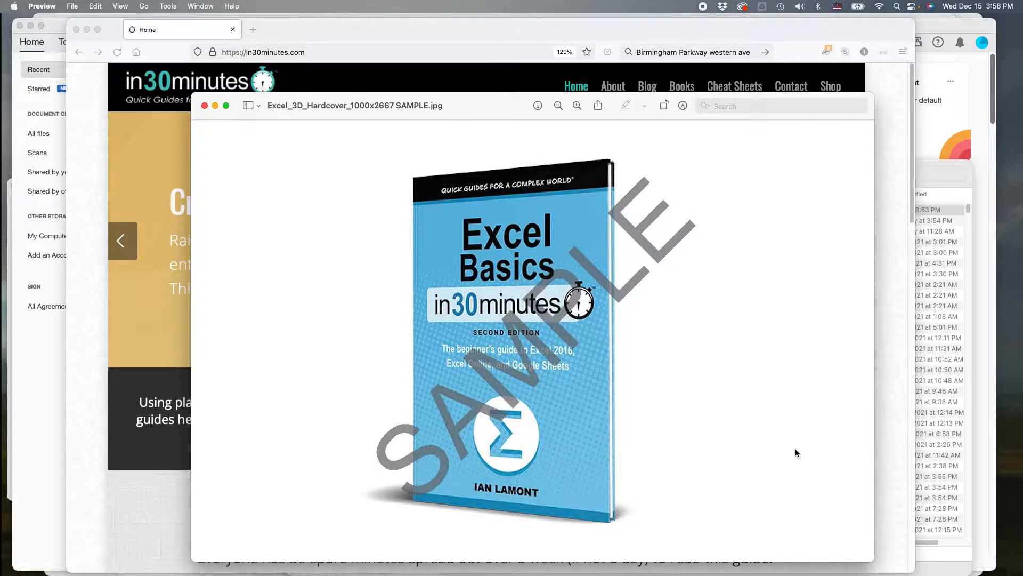
Switch to the EasyGenie folder in Finder and open "12_sticker_family_group_sheet 2000x2000 SAMPLE.jpg" with Adobe Acrobat.
{"action": "key", "text": "super+Tab"}
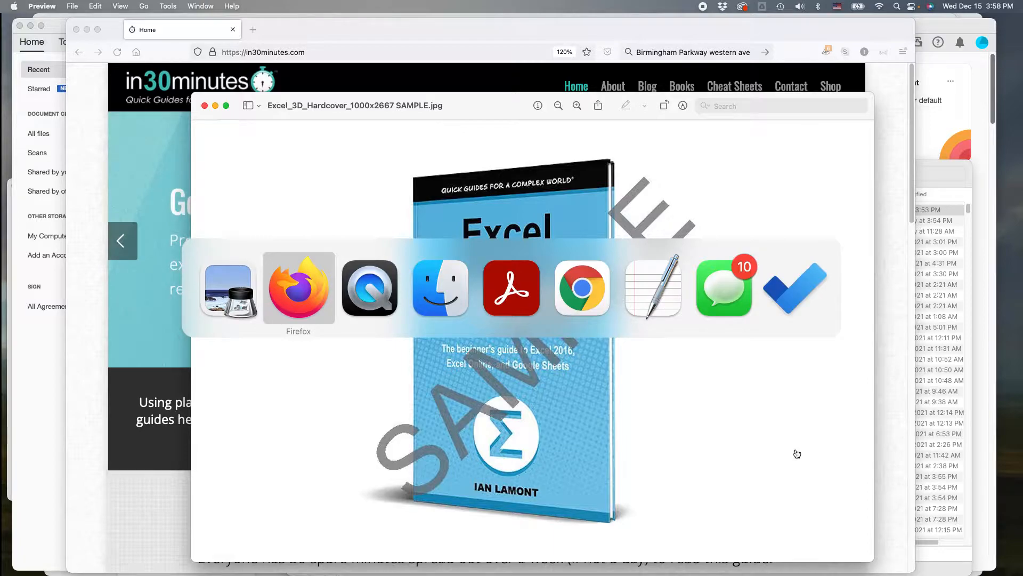
{"action": "key", "text": "super+Tab"}
{"action": "key", "text": "super+Tab"}
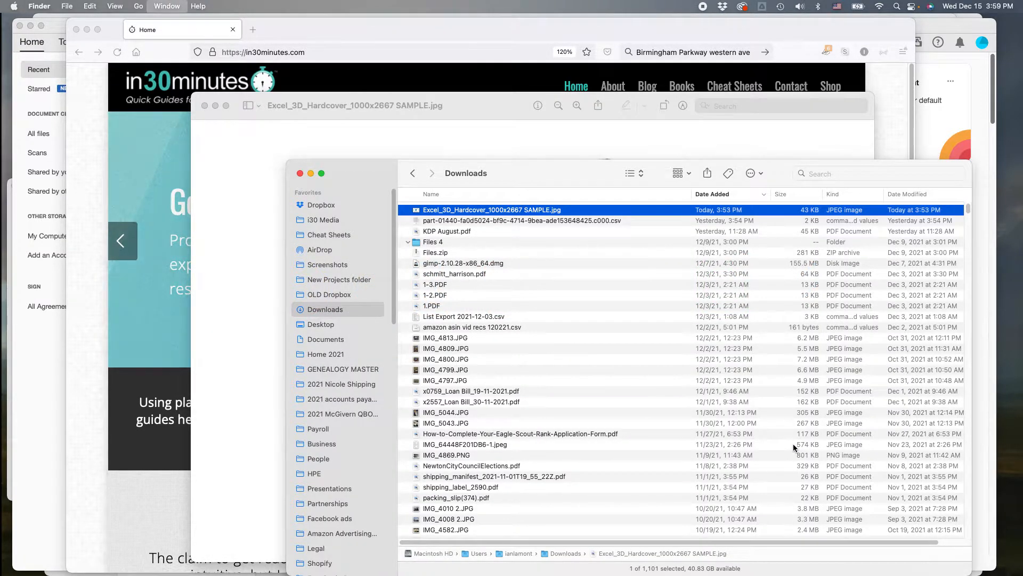
{"action": "key", "text": "super+grave"}
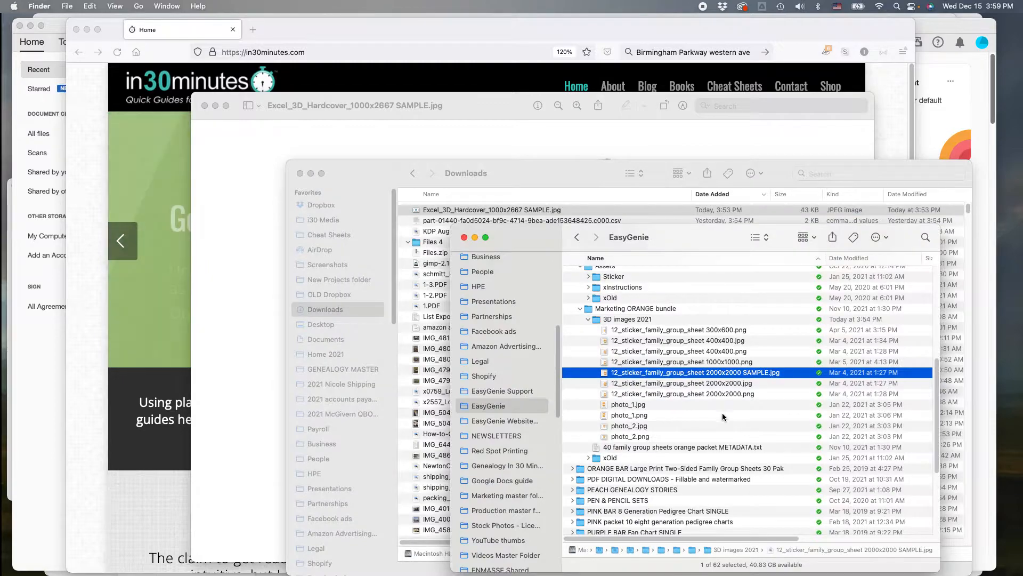
{"action": "right_click", "coordinate": [605, 373]}
{"action": "mouse_move", "coordinate": [638, 272]}
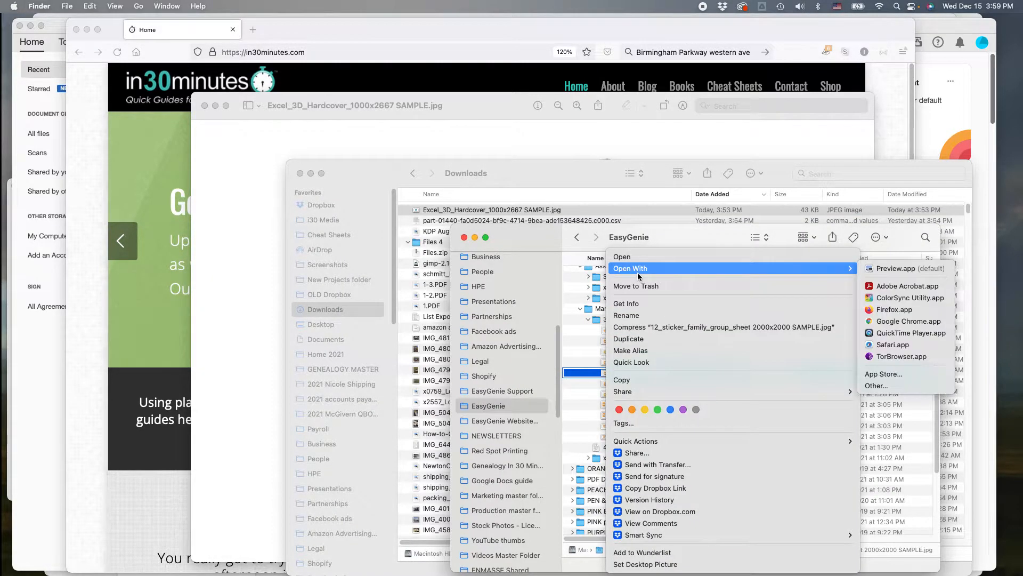
{"action": "left_click", "coordinate": [899, 286]}
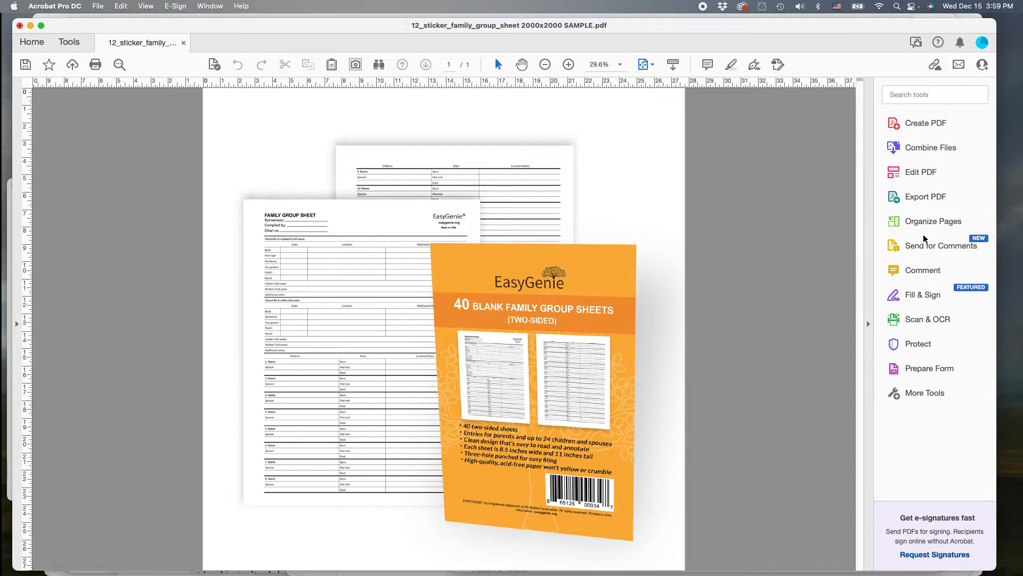
Start a new watermark on the family group sheet page in Edit PDF, with the text "SAMPLE".
{"action": "left_click", "coordinate": [946, 169]}
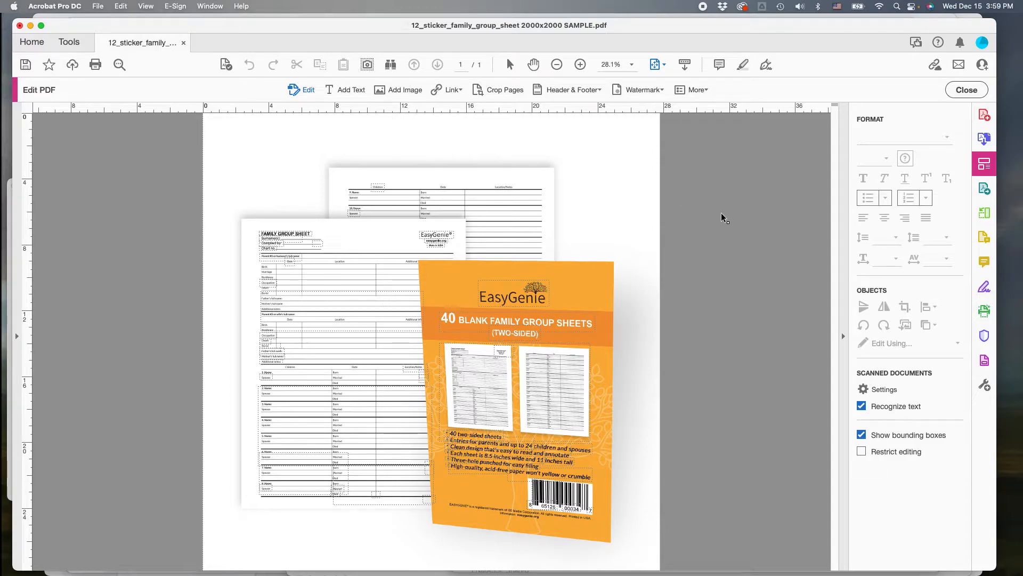
{"action": "left_click", "coordinate": [641, 91]}
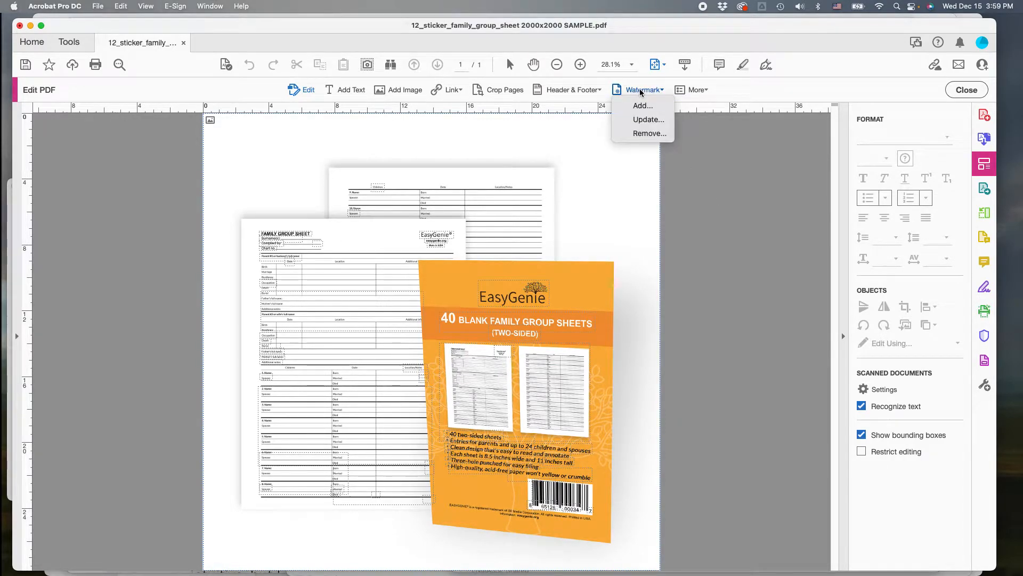
{"action": "left_click", "coordinate": [663, 109]}
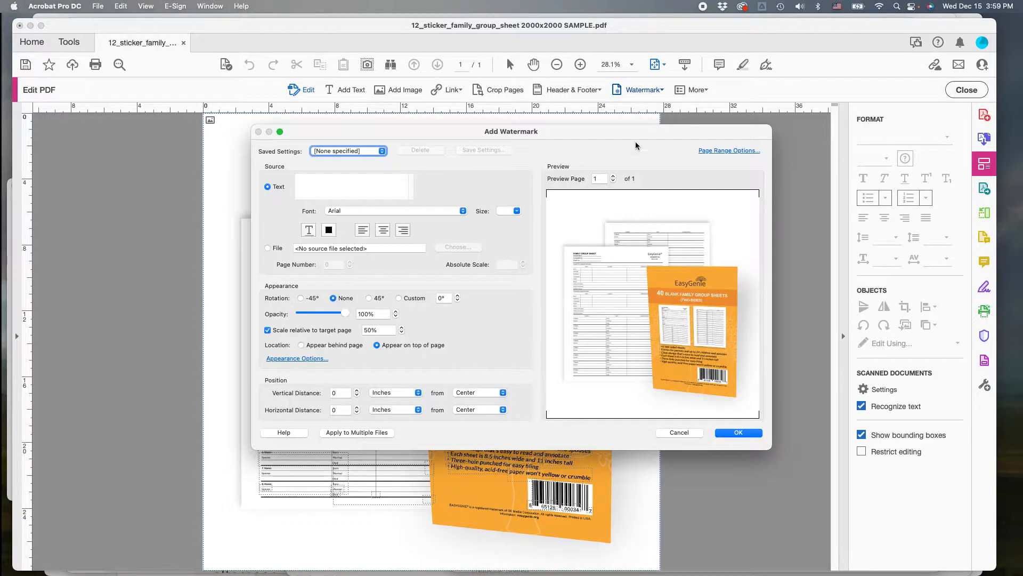
{"action": "left_click", "coordinate": [328, 185]}
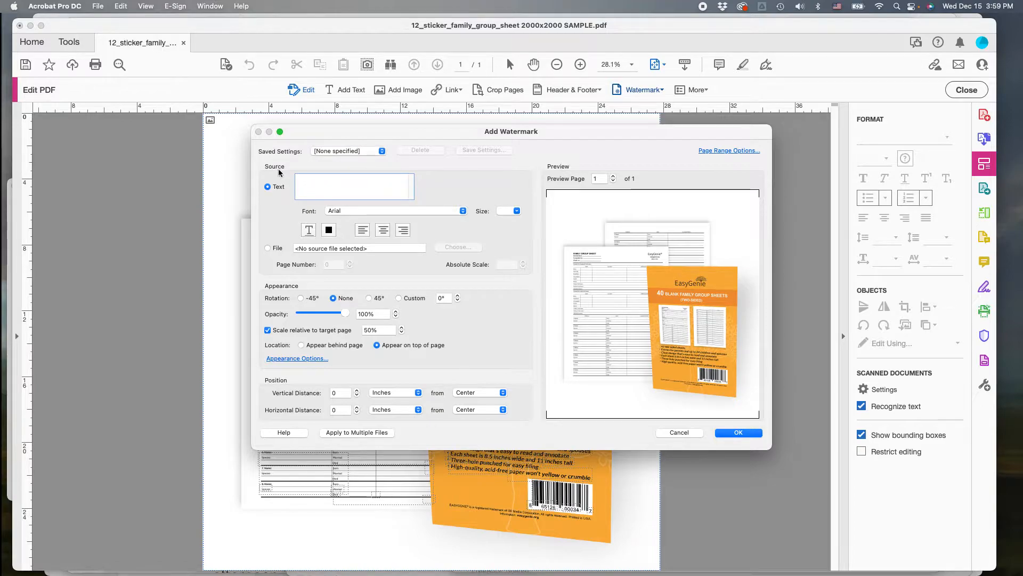
{"action": "type", "text": "SAMPLE"}
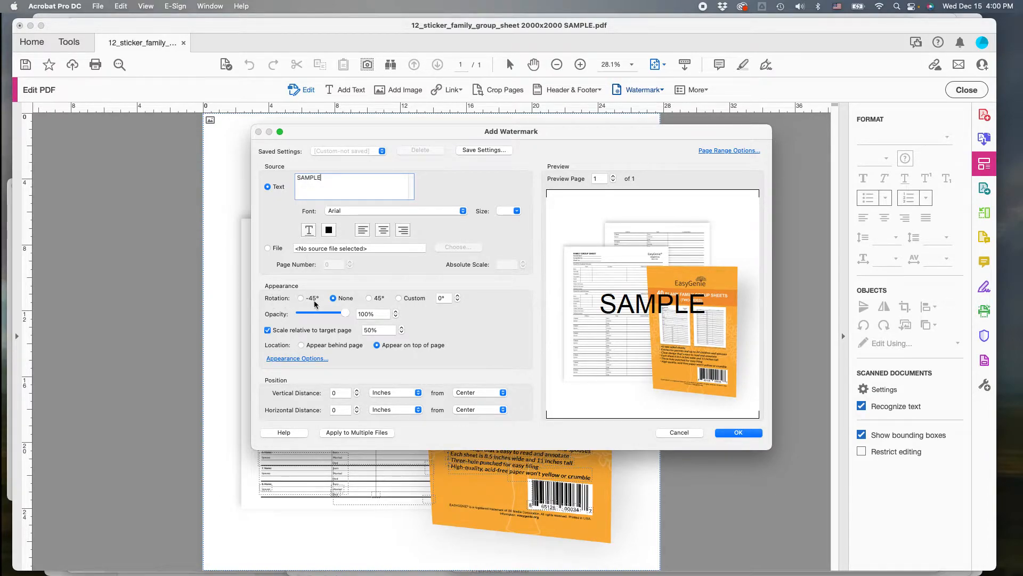
Try the 45° and -45° rotations for the watermark, set a custom rotation of -90°, and apply it to the page.
{"action": "left_click", "coordinate": [369, 298]}
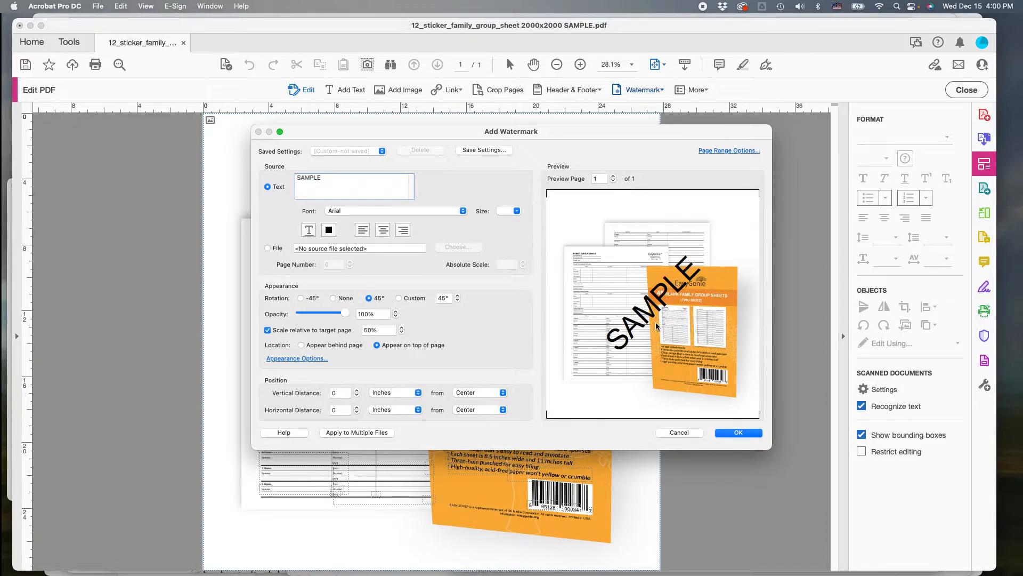
{"action": "left_click", "coordinate": [301, 298]}
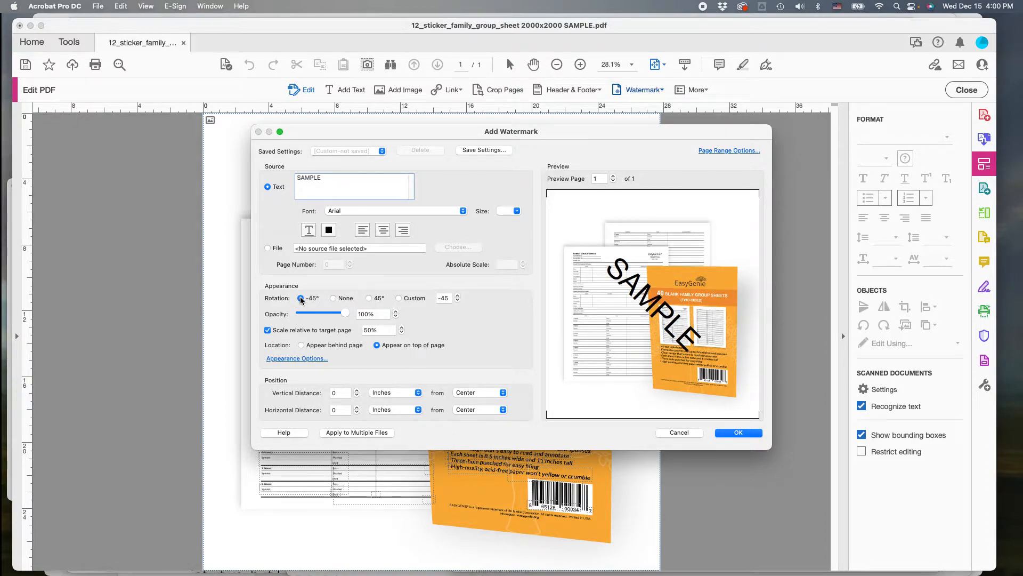
{"action": "left_click", "coordinate": [445, 298]}
{"action": "type", "text": "-90"}
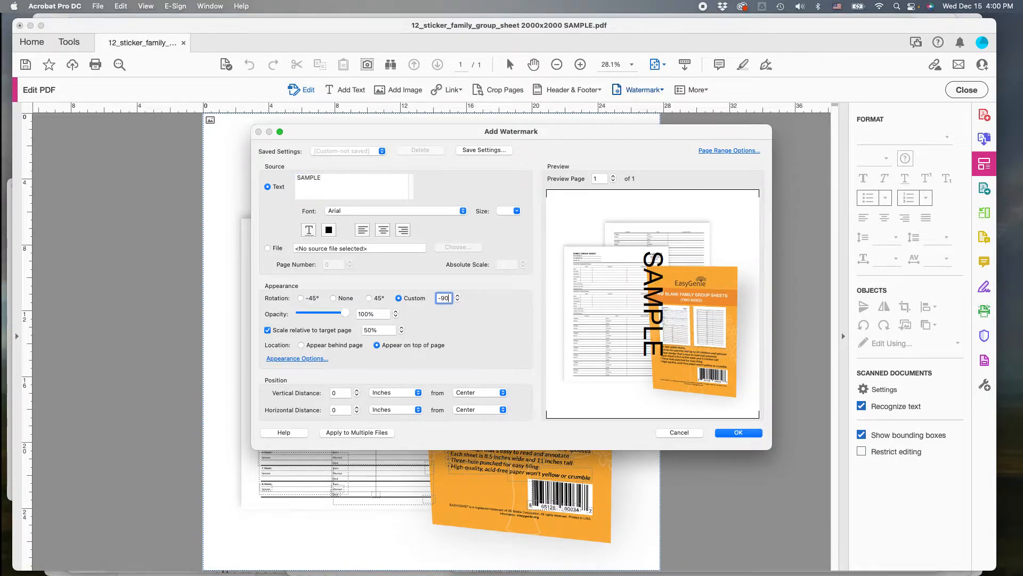
{"action": "key", "text": "Return"}
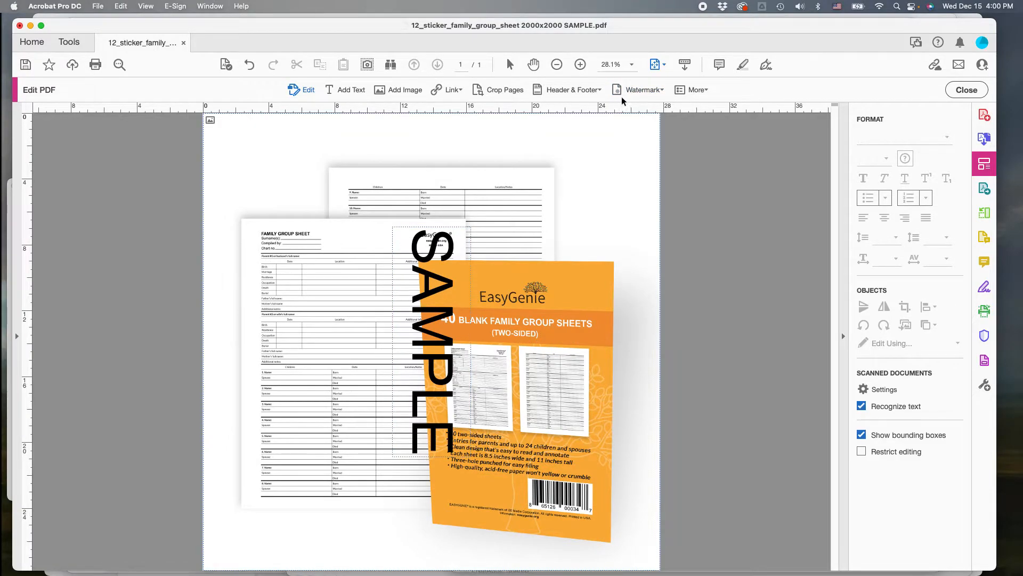
Update the existing watermark with a 45° rotation and 50% opacity.
{"action": "left_click", "coordinate": [633, 89]}
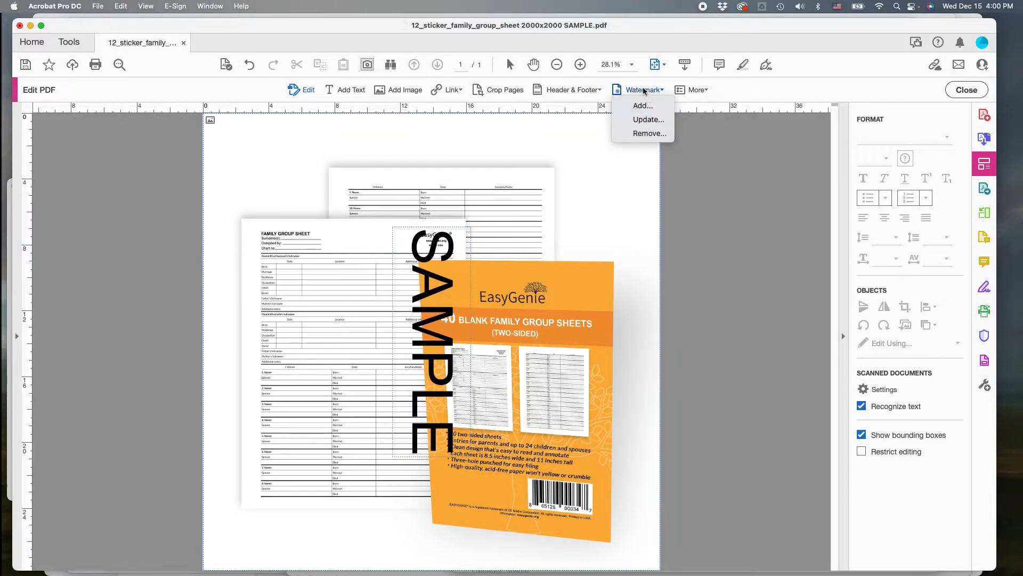
{"action": "left_click", "coordinate": [649, 120]}
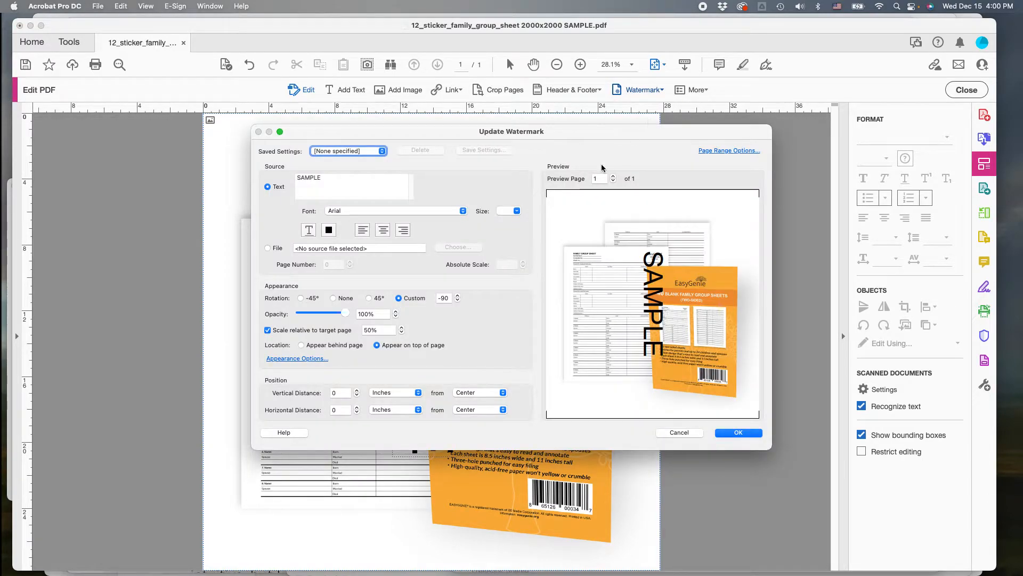
{"action": "left_click", "coordinate": [369, 298]}
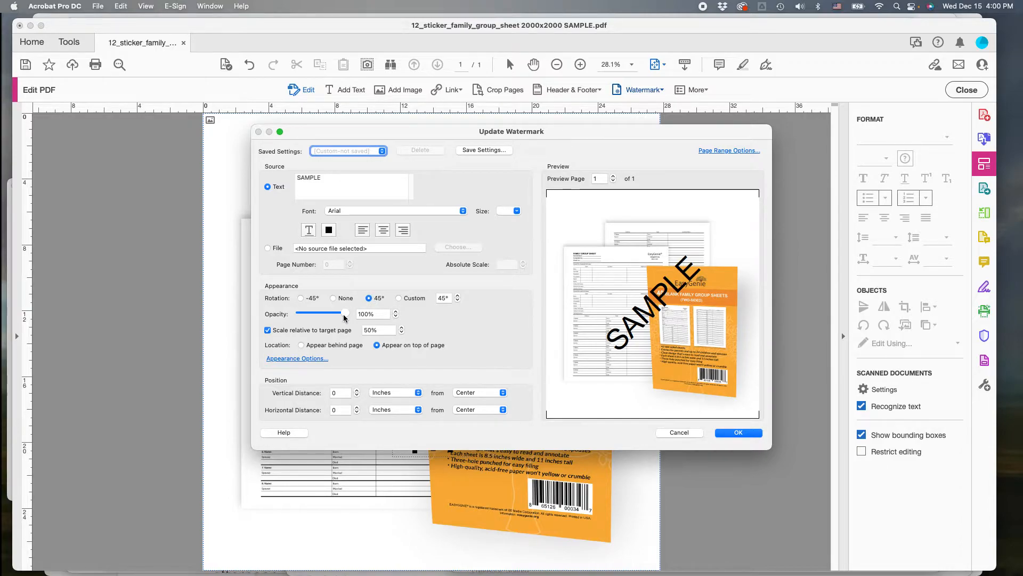
{"action": "left_click_drag", "start_coordinate": [344, 316], "coordinate": [324, 315]}
{"action": "left_click", "coordinate": [395, 316]}
{"action": "left_click", "coordinate": [395, 317]}
{"action": "left_click", "coordinate": [395, 317]}
{"action": "left_click", "coordinate": [395, 317]}
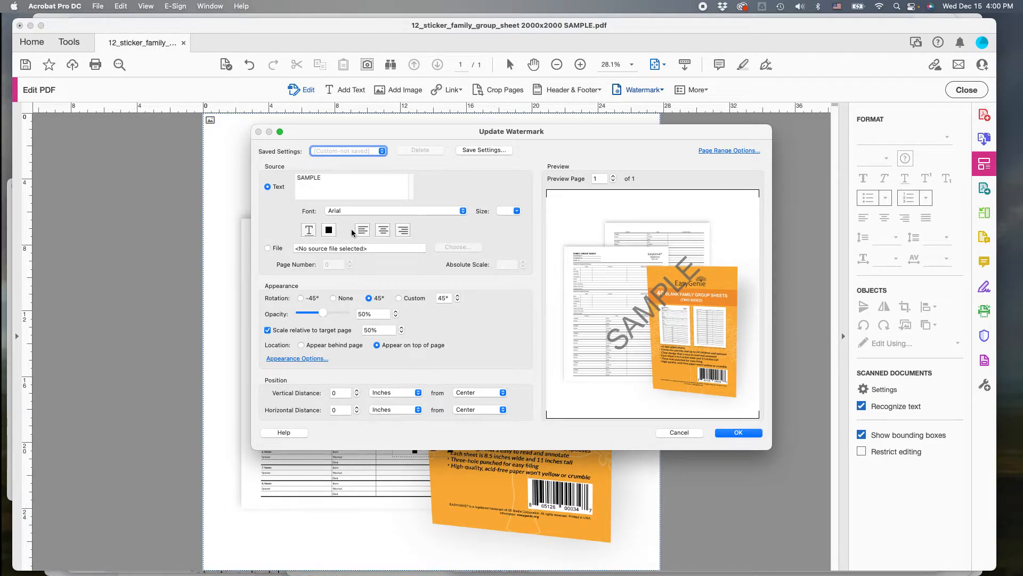
Try size 72 for the watermark text, set it to 175, and apply the update.
{"action": "left_click", "coordinate": [517, 211]}
{"action": "scroll", "coordinate": [510, 233], "scroll_direction": "down", "scroll_amount": 5}
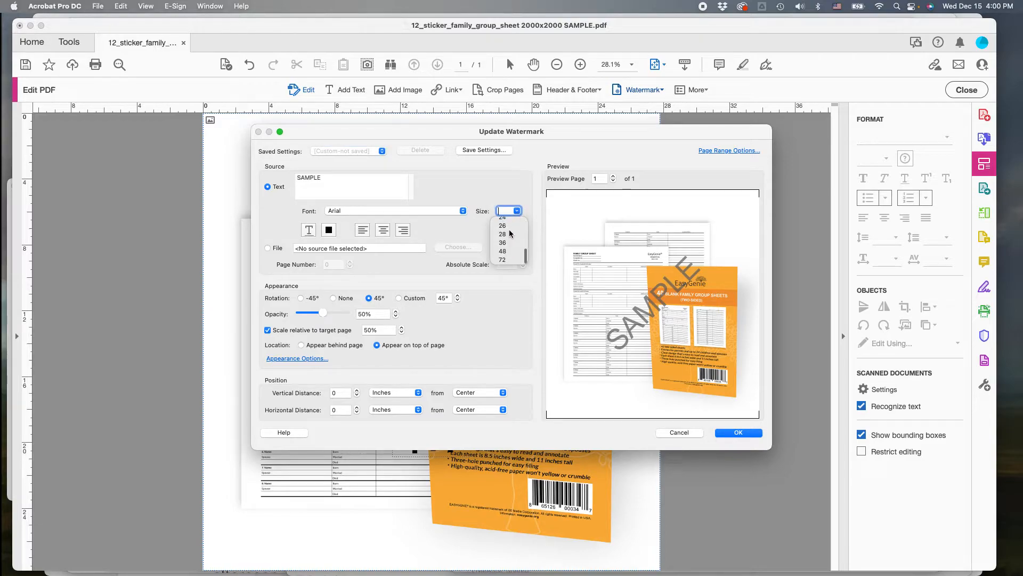
{"action": "left_click", "coordinate": [503, 260]}
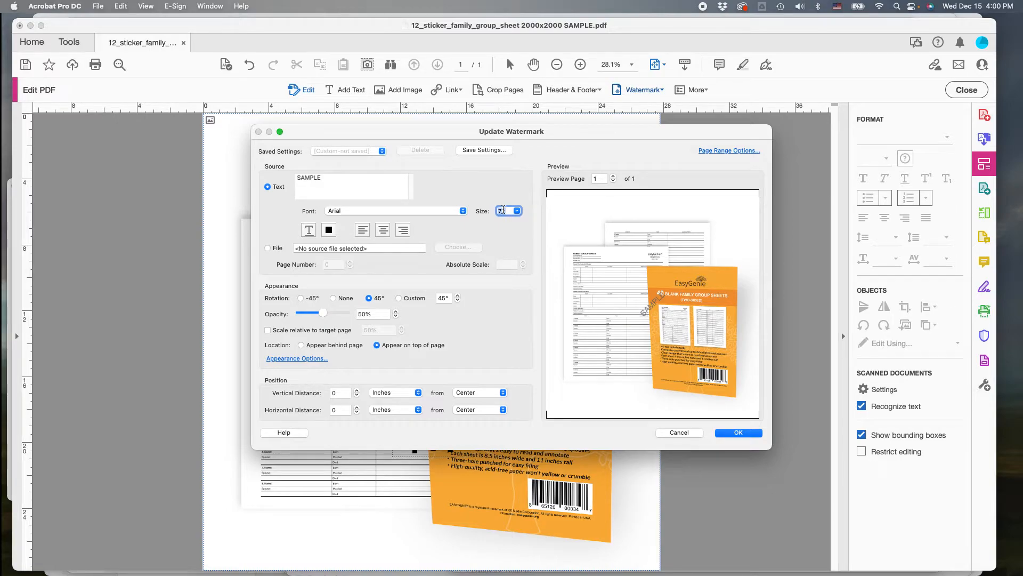
{"action": "type", "text": "175"}
{"action": "key", "text": "Return"}
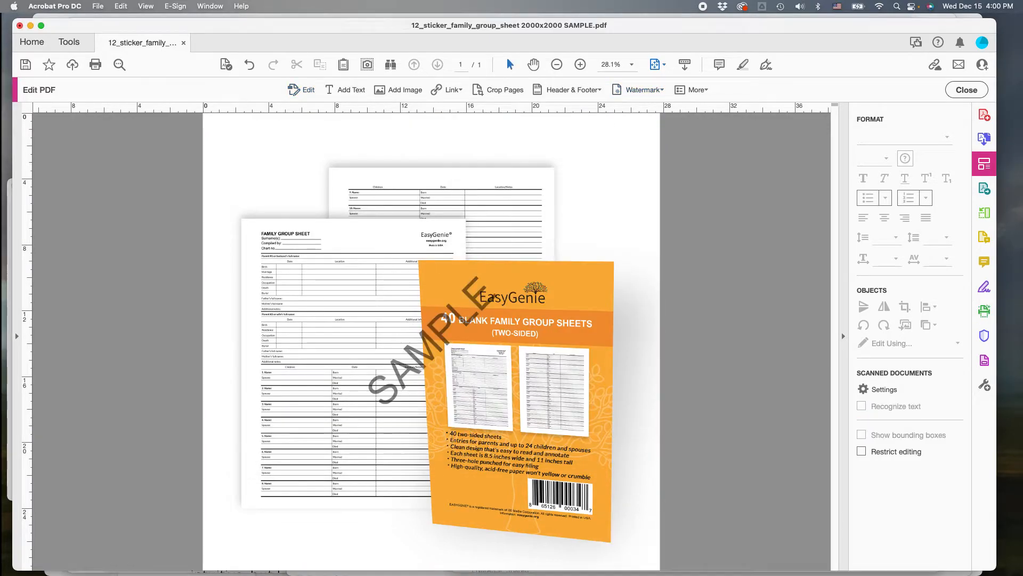
Update the watermark again with a text size of 250 and apply it.
{"action": "left_click", "coordinate": [643, 93]}
{"action": "left_click", "coordinate": [647, 121]}
{"action": "left_click", "coordinate": [506, 209]}
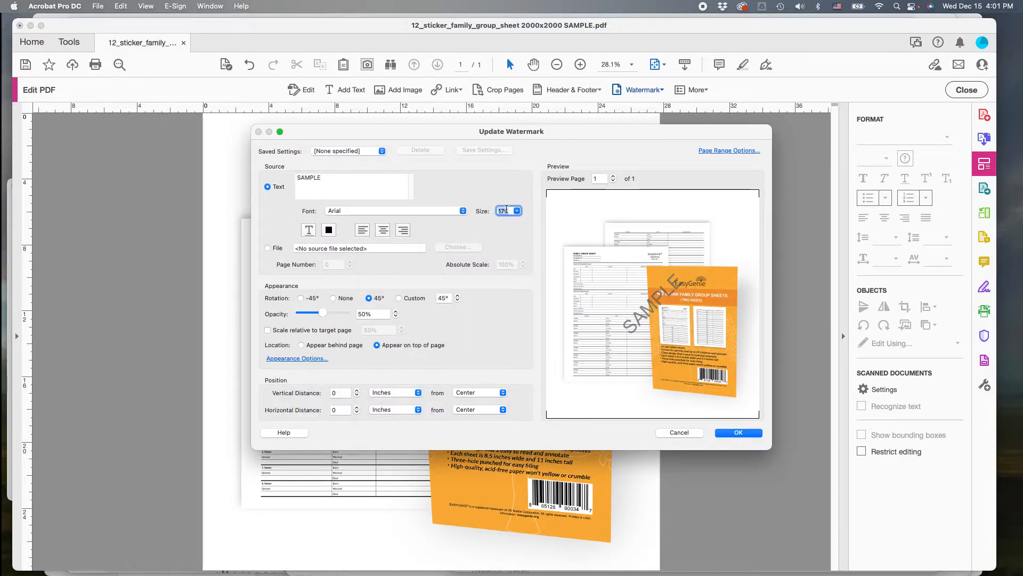
{"action": "type", "text": "250"}
{"action": "left_click", "coordinate": [357, 183]}
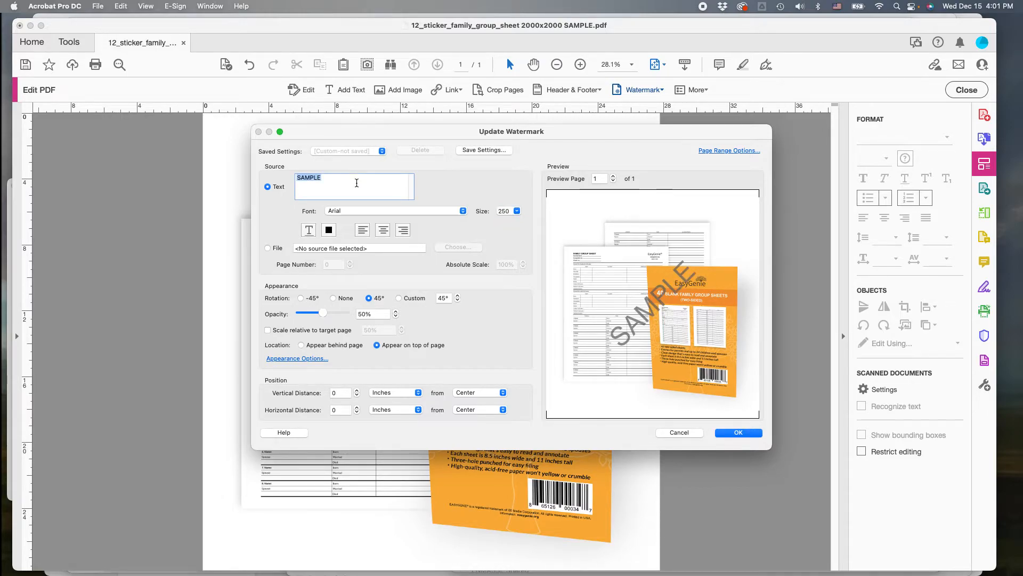
{"action": "left_click", "coordinate": [733, 433]}
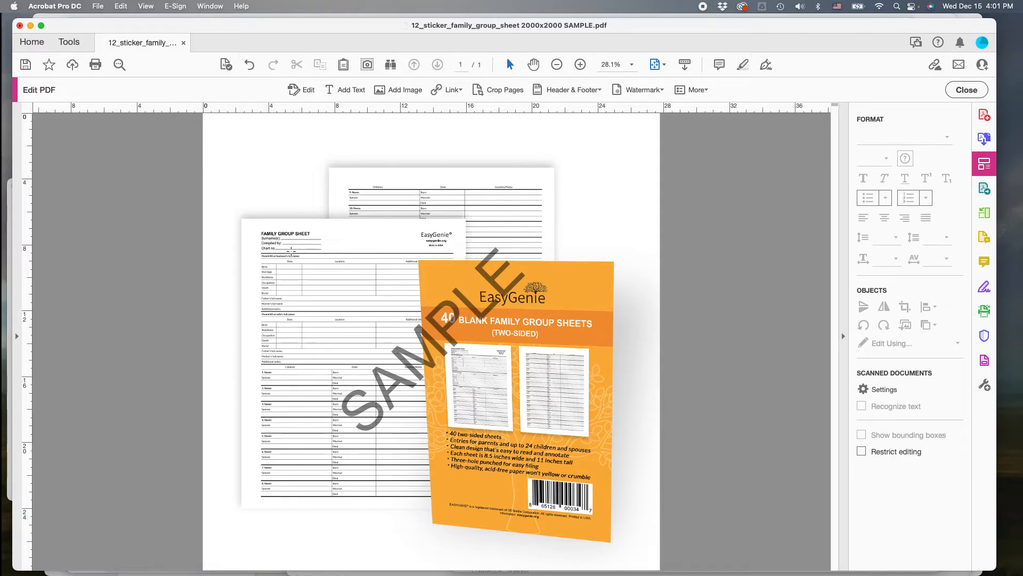
Export the watermarked page as a JPEG image into the Downloads folder, keeping the suggested file name.
{"action": "left_click", "coordinate": [97, 6]}
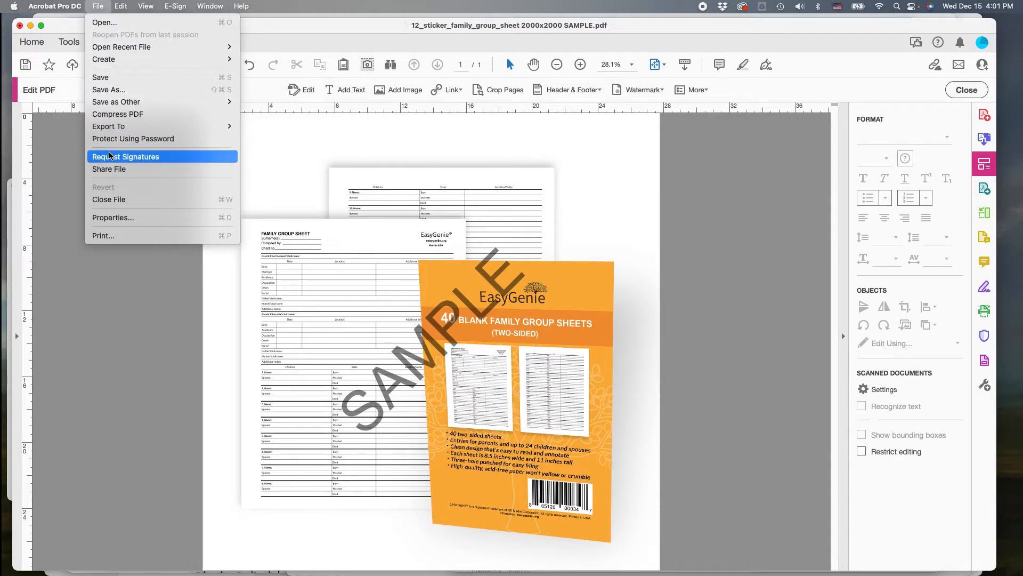
{"action": "mouse_move", "coordinate": [109, 126]}
{"action": "mouse_move", "coordinate": [283, 142]}
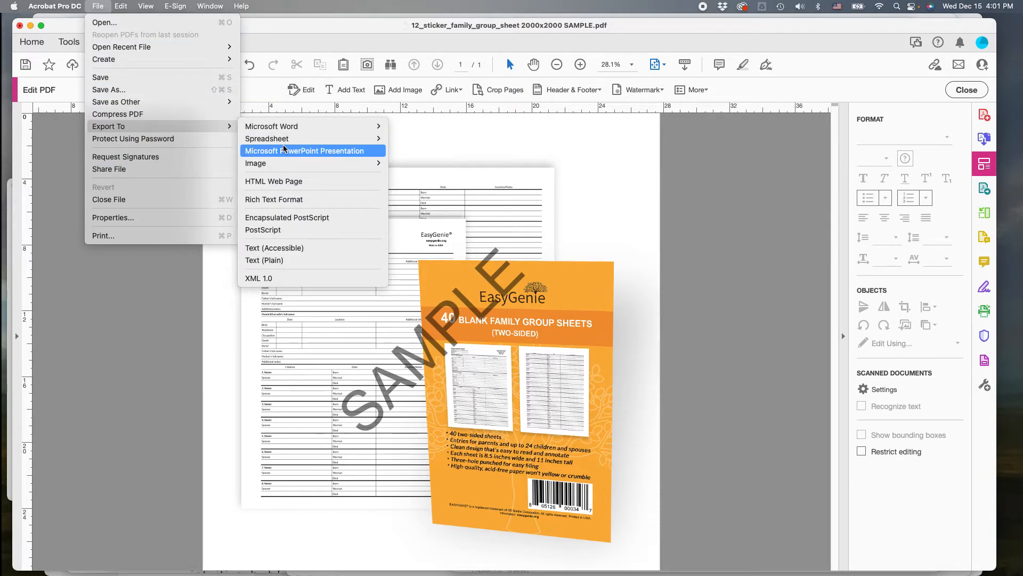
{"action": "mouse_move", "coordinate": [287, 163]}
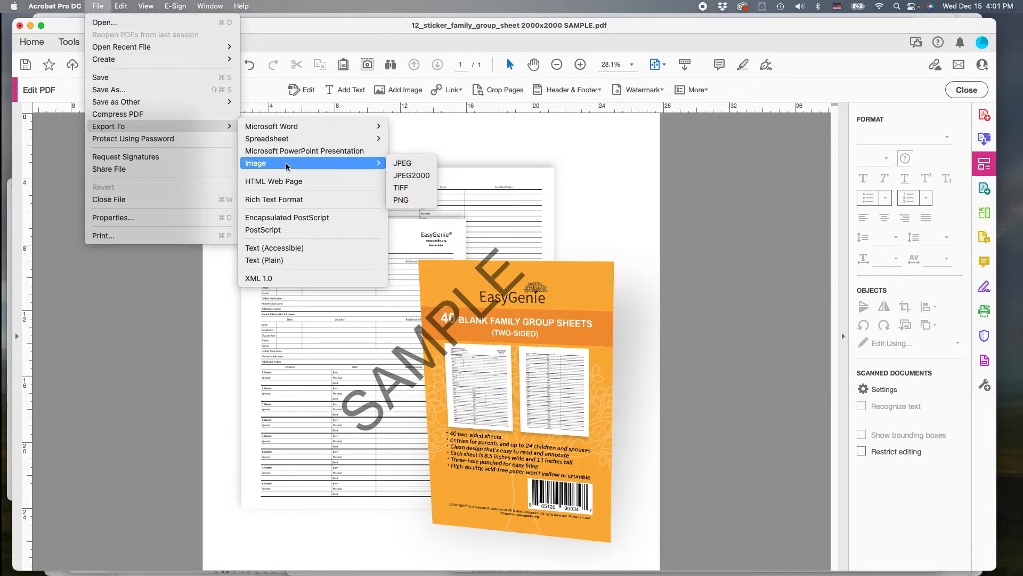
{"action": "left_click", "coordinate": [412, 163]}
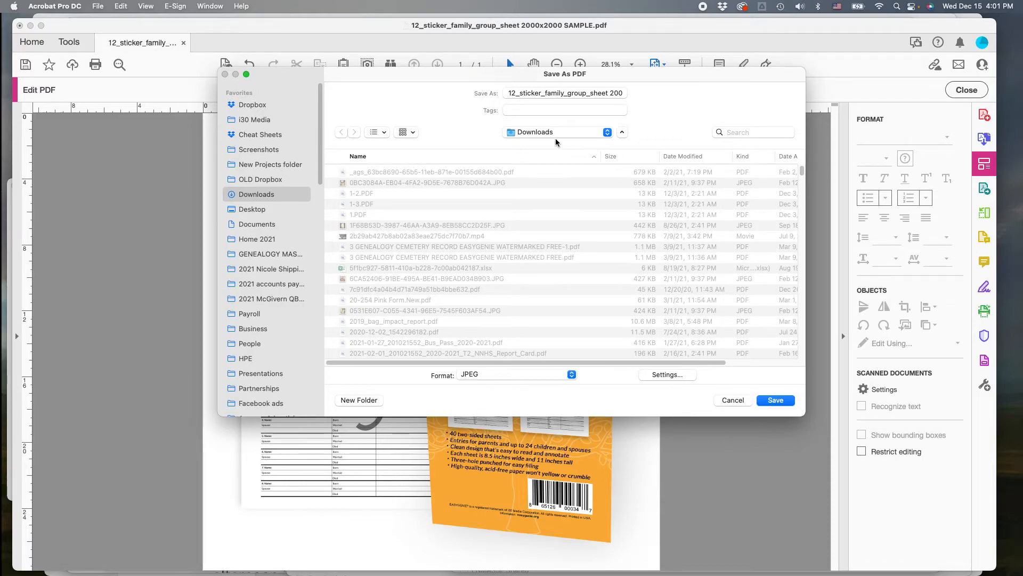
{"action": "left_click", "coordinate": [775, 401]}
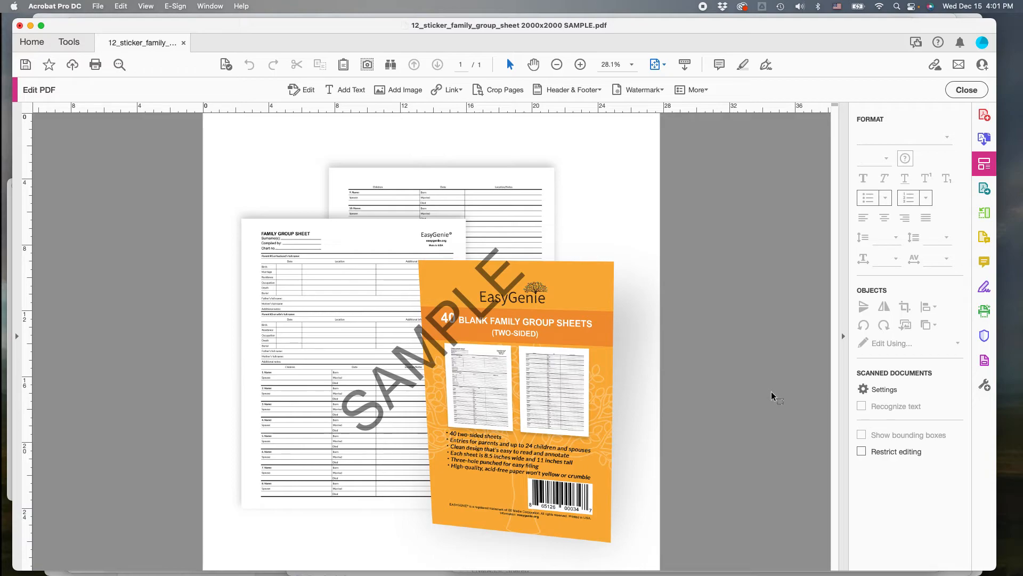
Open the Excel cover and the exported family group sheet JPEG from Downloads in Preview, and arrange them side by side.
{"action": "key", "text": "super+Tab"}
{"action": "key", "text": "super+grave"}
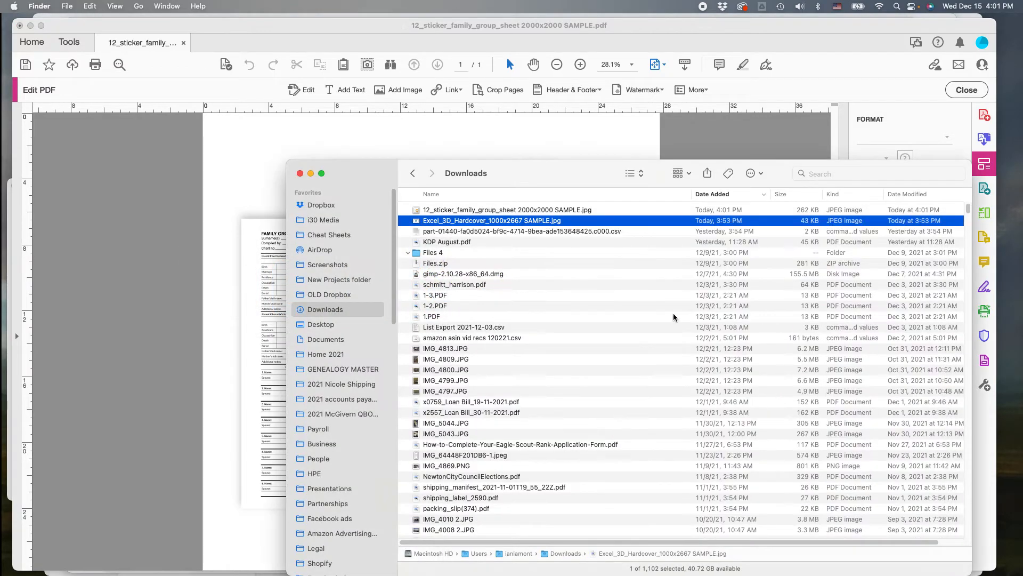
{"action": "left_click", "coordinate": [494, 209]}
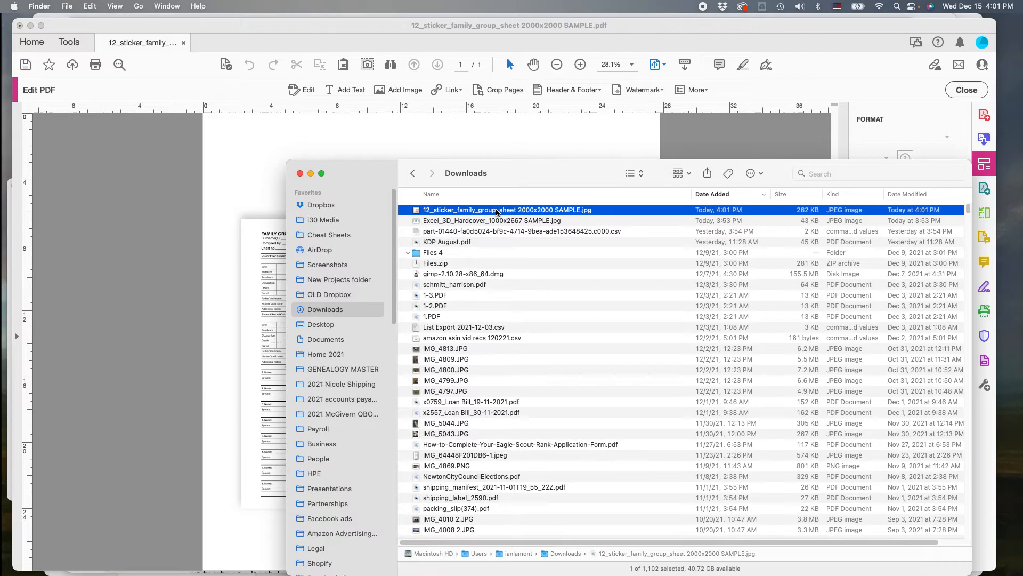
{"action": "double_click", "coordinate": [493, 220]}
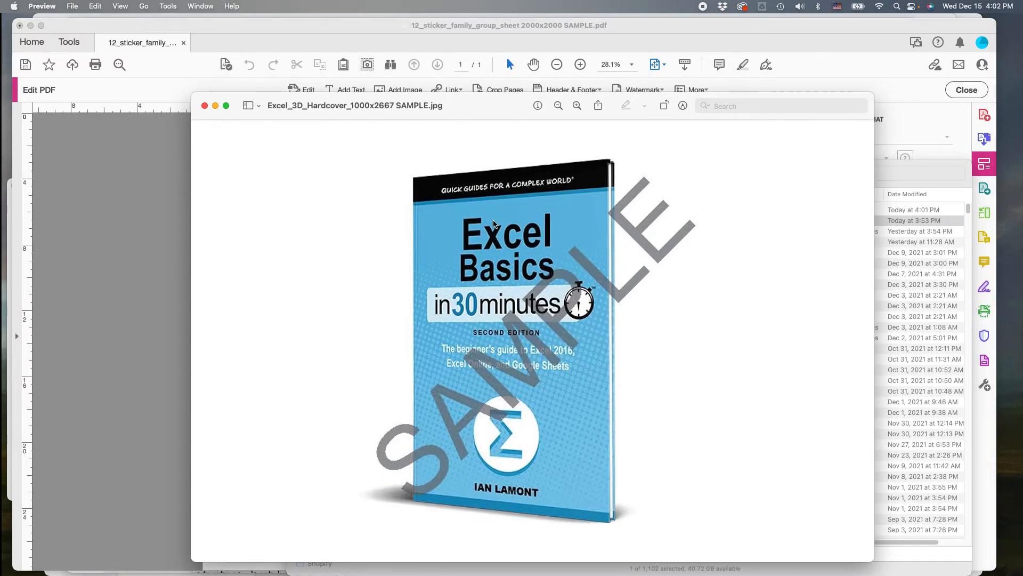
{"action": "key", "text": "super+Tab"}
{"action": "double_click", "coordinate": [484, 210]}
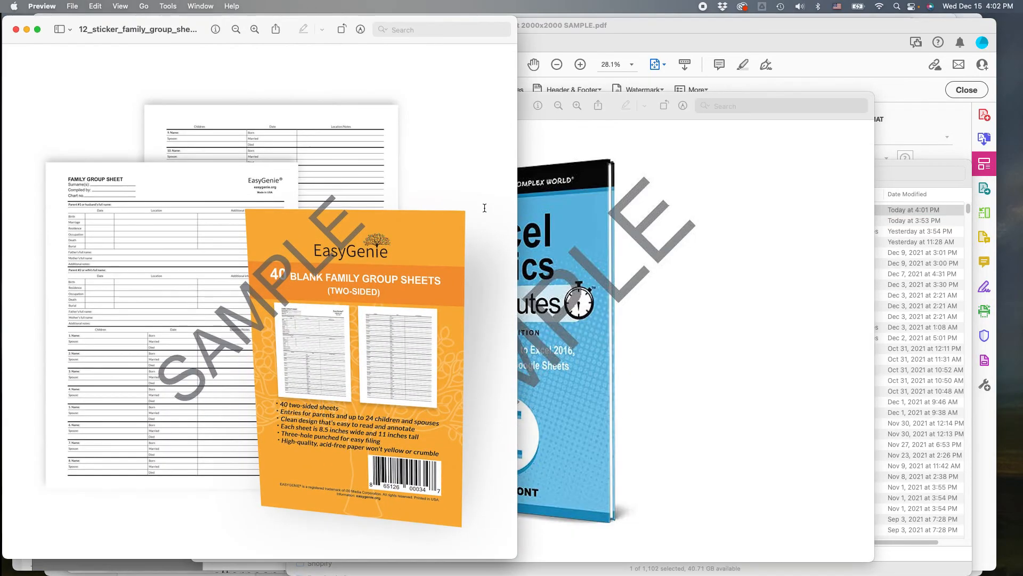
{"action": "left_click_drag", "start_coordinate": [652, 97], "coordinate": [820, 62]}
{"action": "left_click_drag", "start_coordinate": [361, 57], "coordinate": [549, 196]}
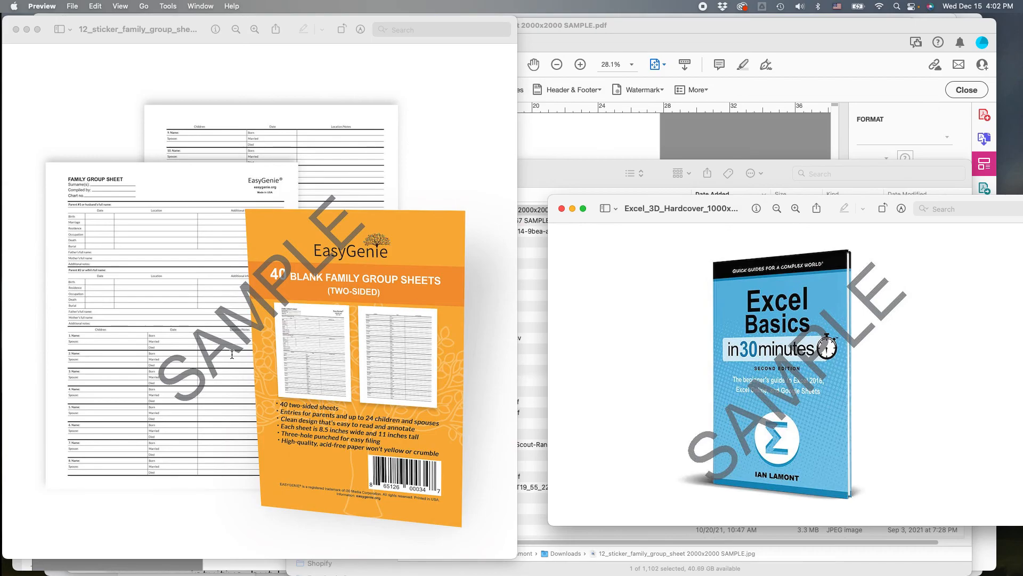
Switch back to Firefox with the in30minutes.com home page.
{"action": "key", "text": "super+Tab"}
{"action": "key", "text": "super+Tab"}
{"action": "key", "text": "super+Tab"}
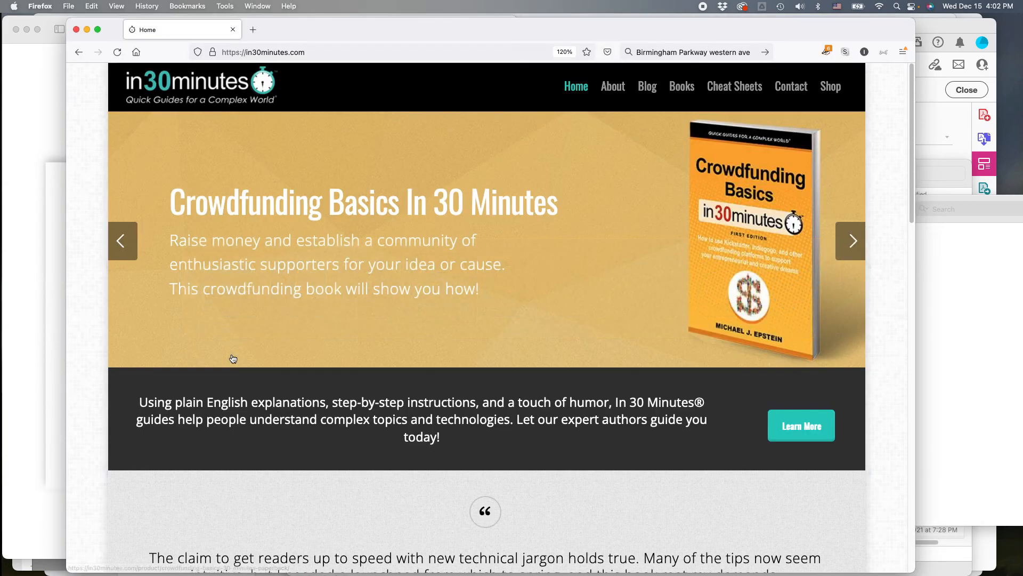